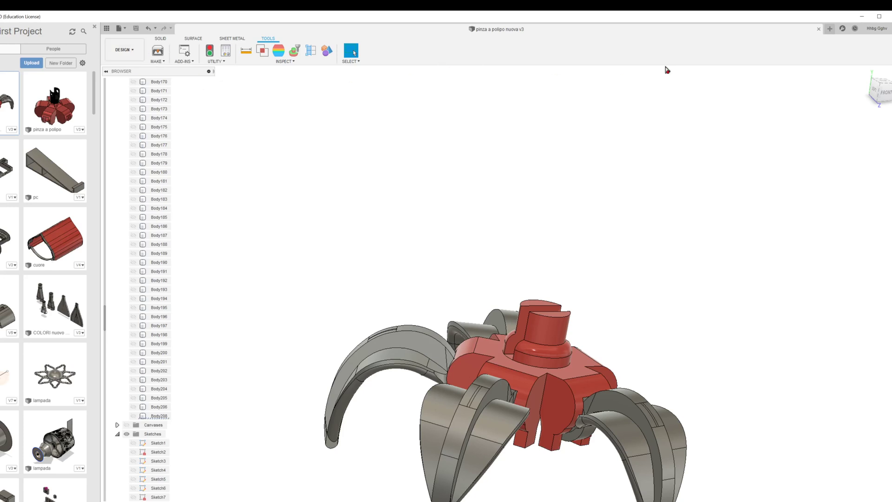
Step: Open a new, empty untitled design next to the gripper model
click(831, 29)
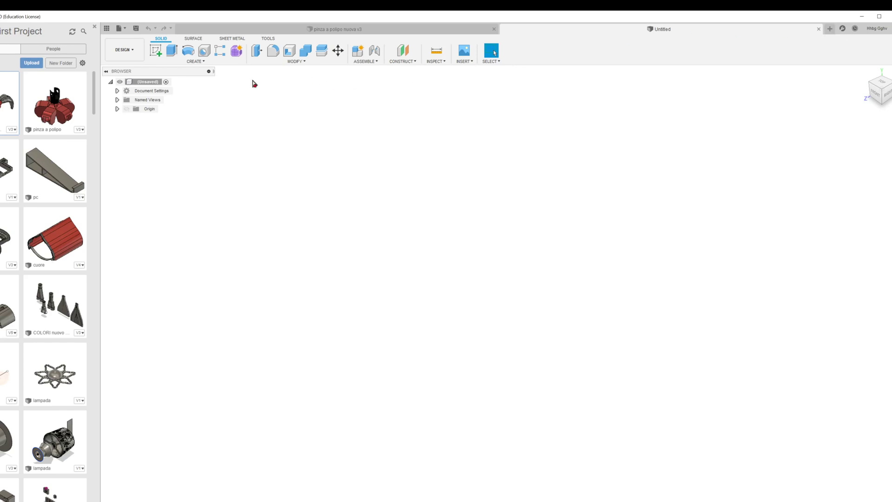
Step: Start a sketch on the front plane and draw a circle centred on the origin
click(157, 55)
click(488, 286)
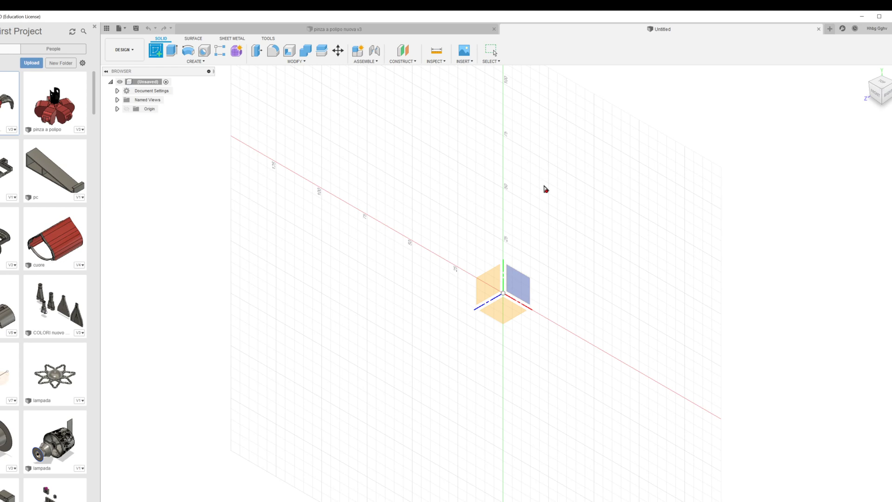
click(189, 50)
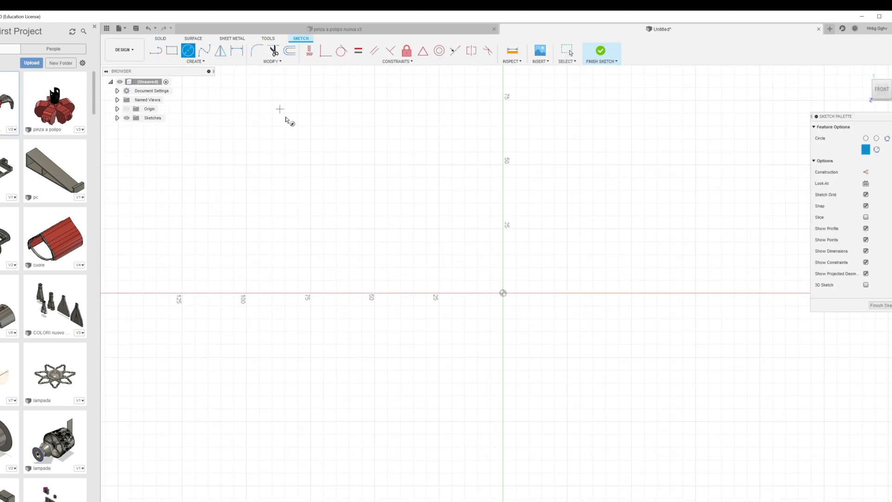
click(503, 292)
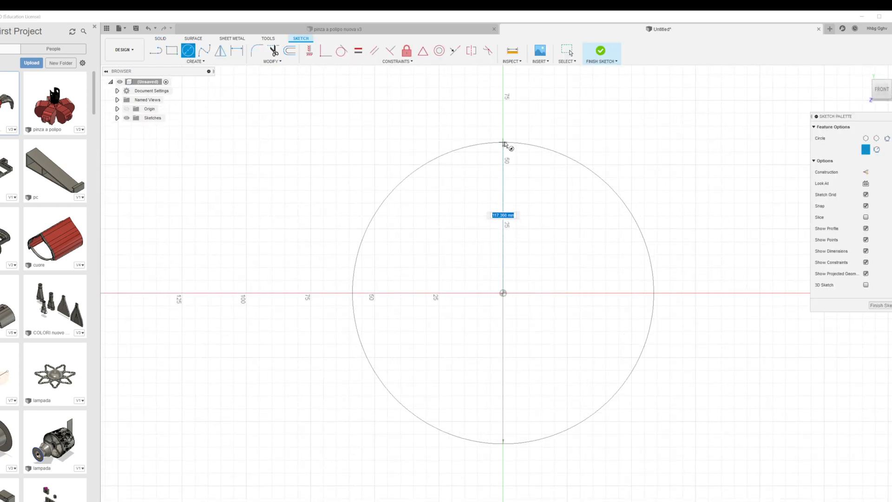
click(503, 138)
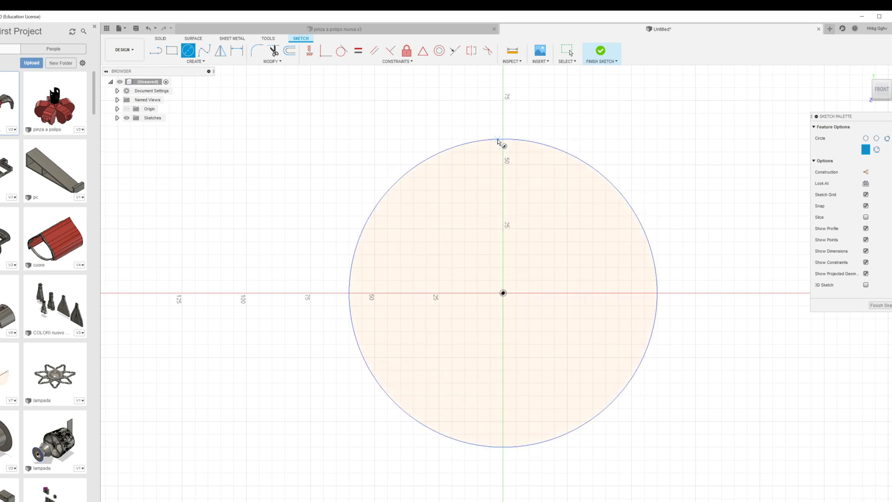
Step: Draw two 60 mm radial lines from the centre to the circle's left edge, forming a narrow wedge
click(156, 50)
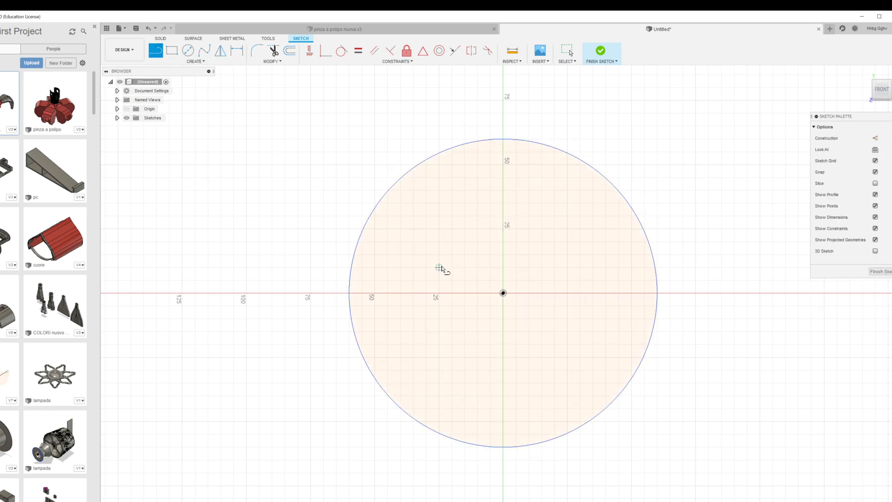
click(503, 293)
click(350, 293)
mouse_move(503, 293)
mouse_down()
mouse_move(351, 277)
mouse_move(353, 269)
mouse_up()
Step: Trim away the wedge's short arc and both radial lines, leaving an open circular arc
click(274, 51)
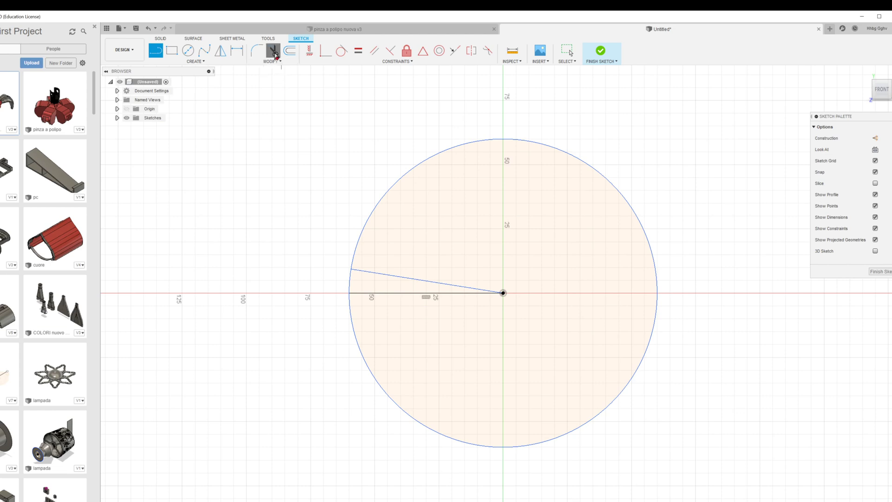
click(350, 281)
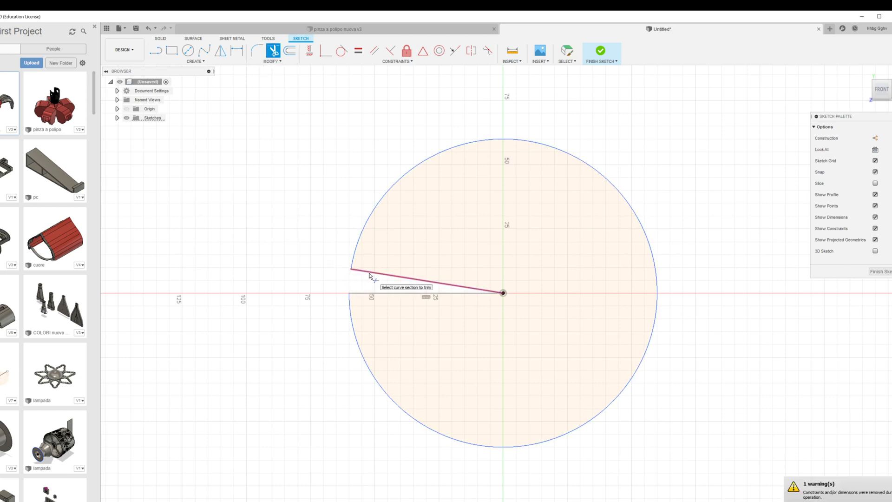
click(376, 296)
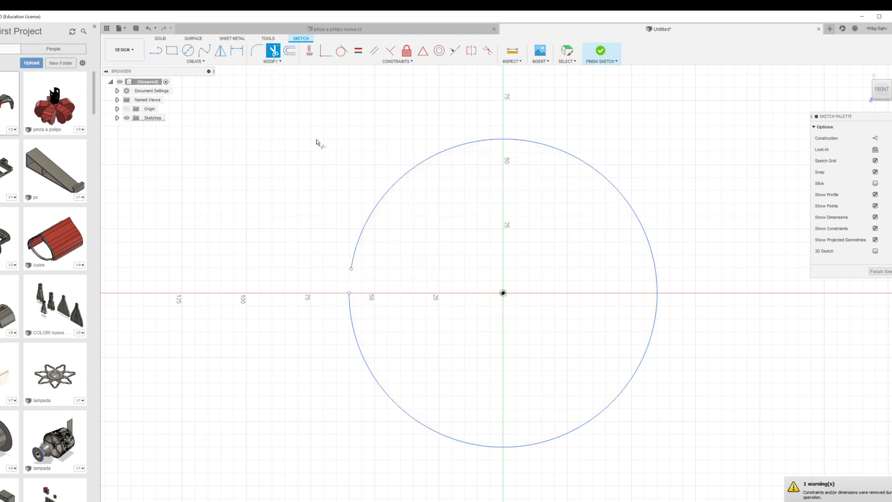
click(234, 39)
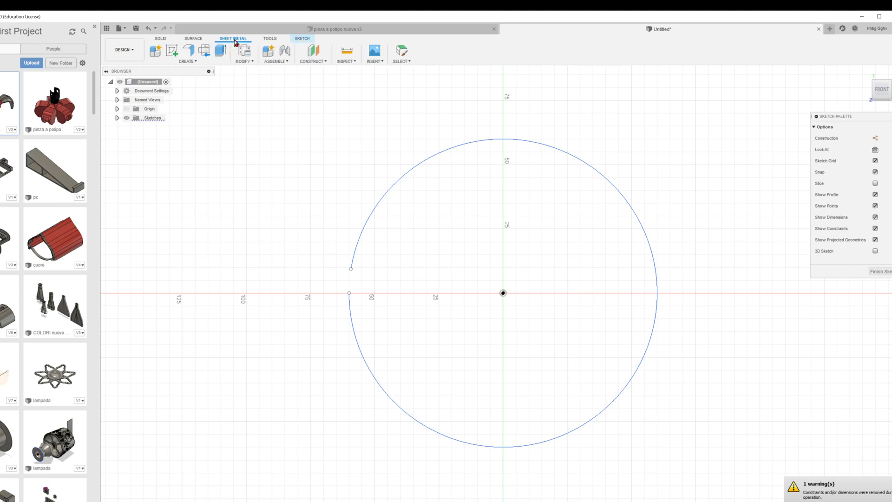
Step: Flange the open arc into a 5 mm Steel (mm) sheet-metal split ring
click(191, 55)
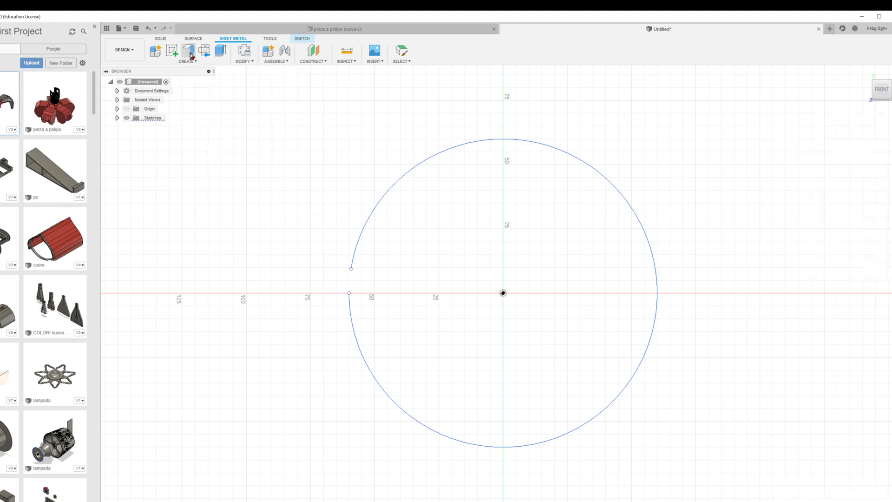
click(390, 198)
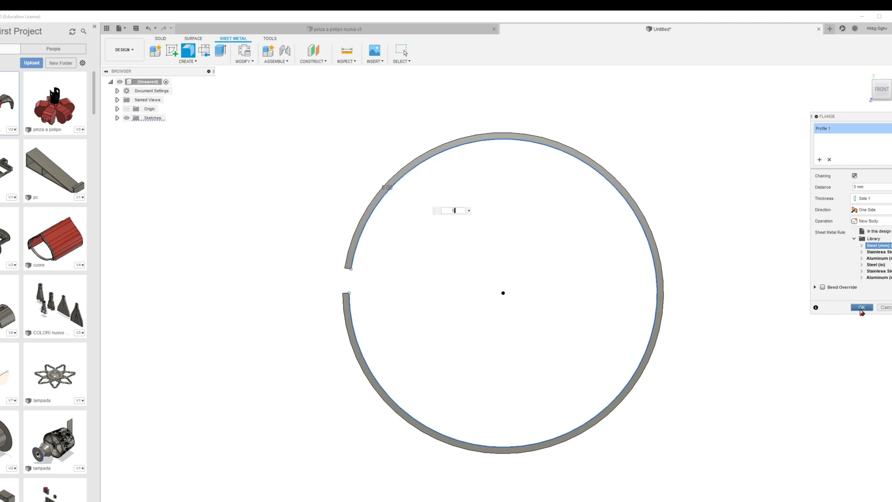
click(864, 307)
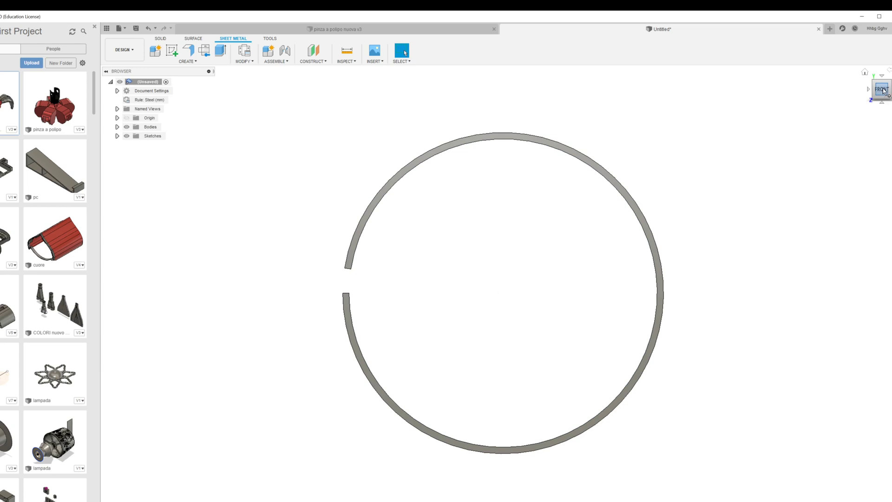
drag(884, 91, 751, 88)
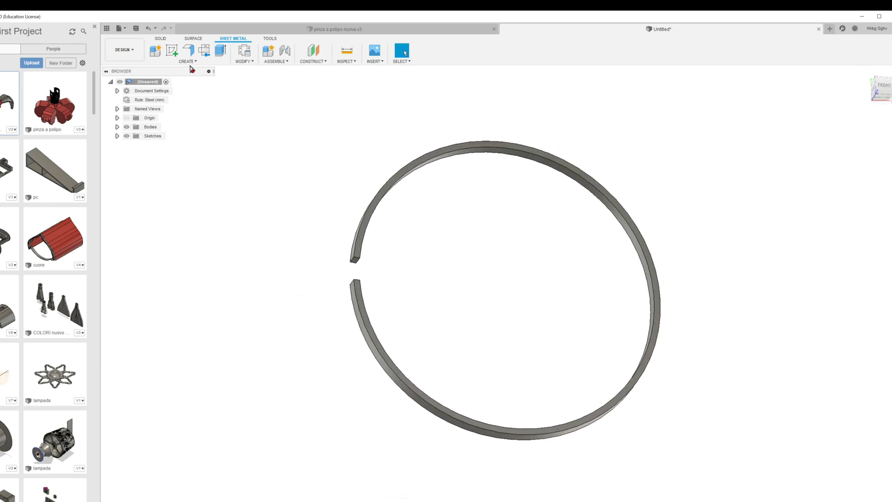
Step: Extrude one of the ring's gap end faces 2 mm as a Join
click(221, 50)
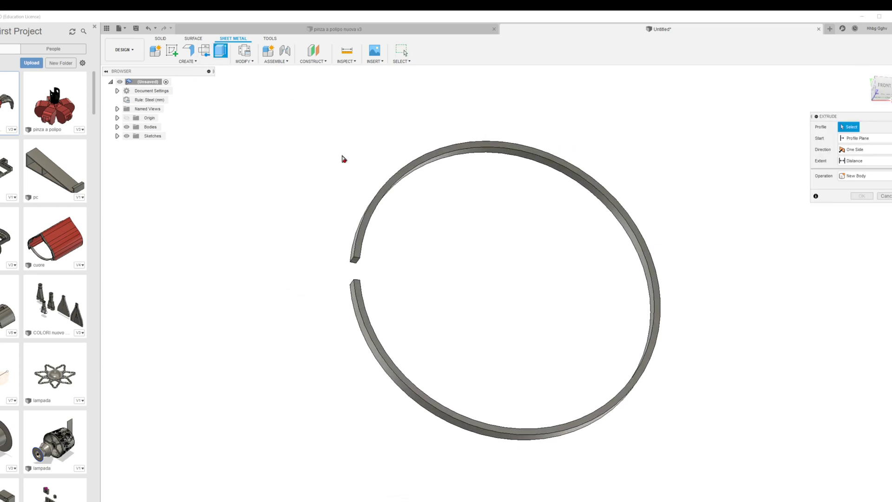
click(356, 262)
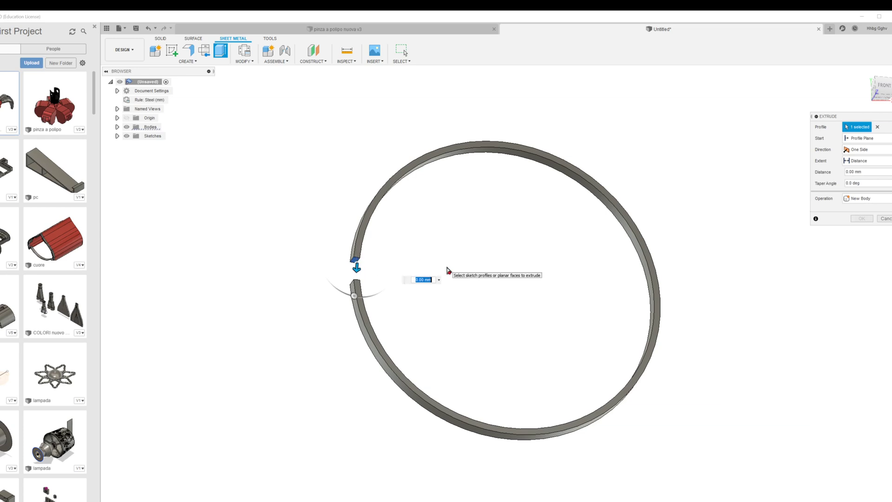
text(2)
key(Return)
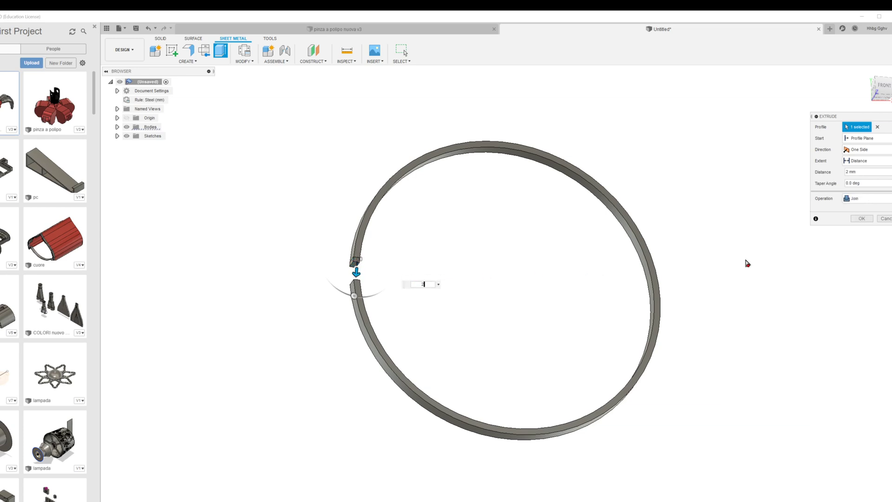
click(853, 220)
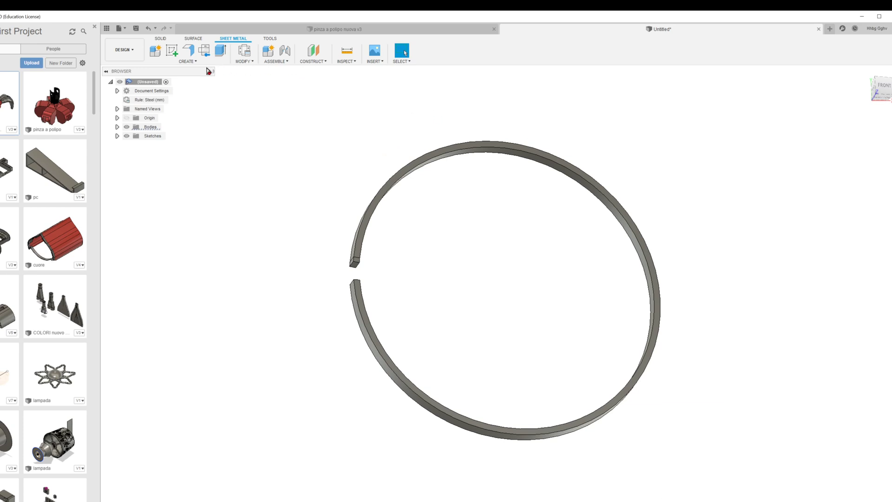
Step: Unfold the ring's bend with the end face fixed, flattening it into a straight strip
click(247, 62)
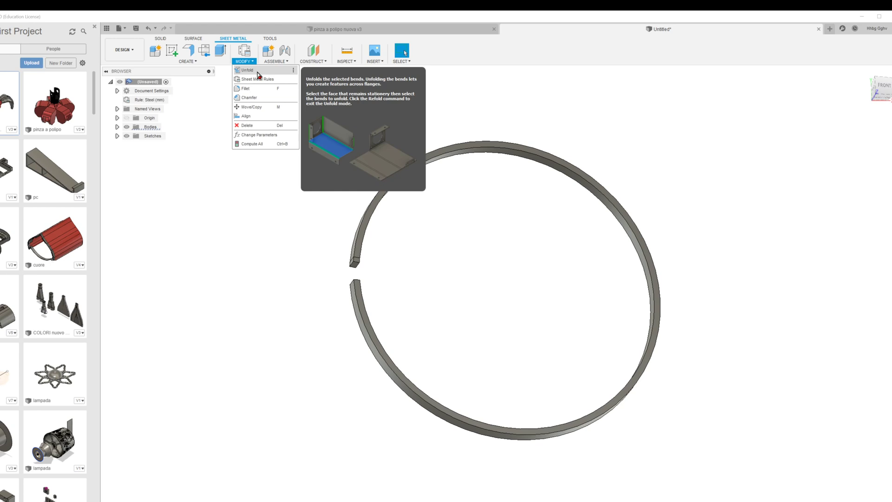
click(258, 74)
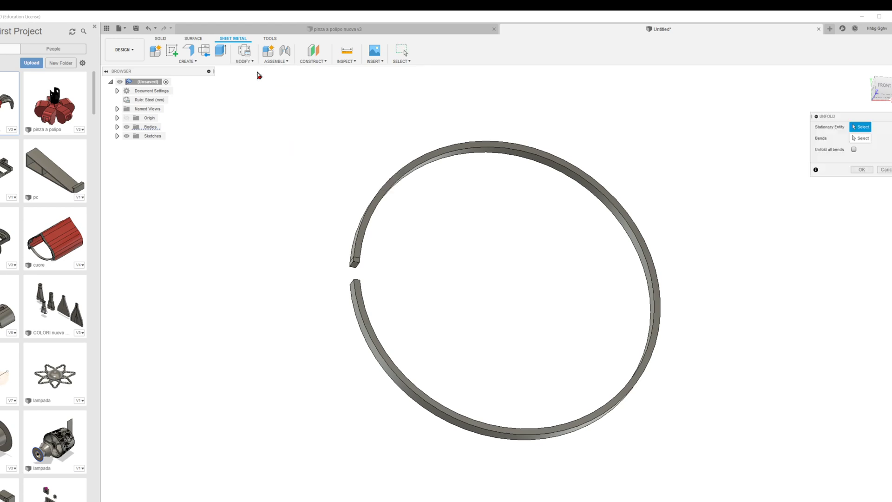
click(353, 265)
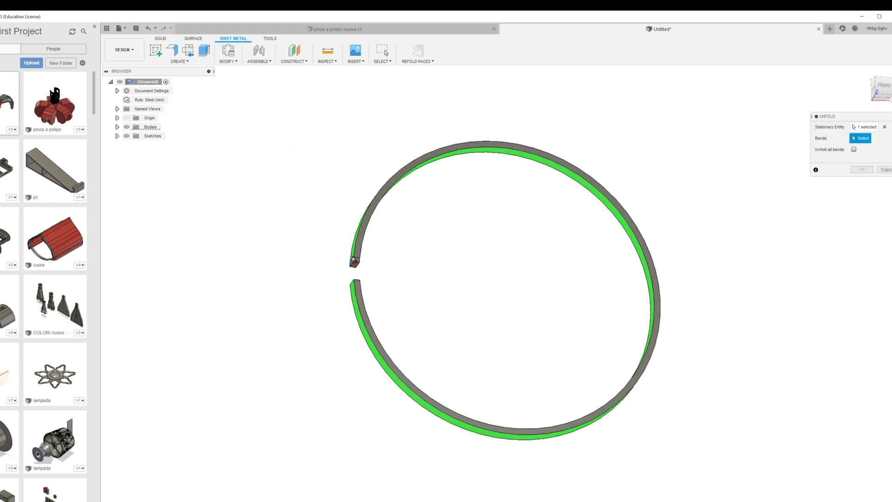
click(355, 256)
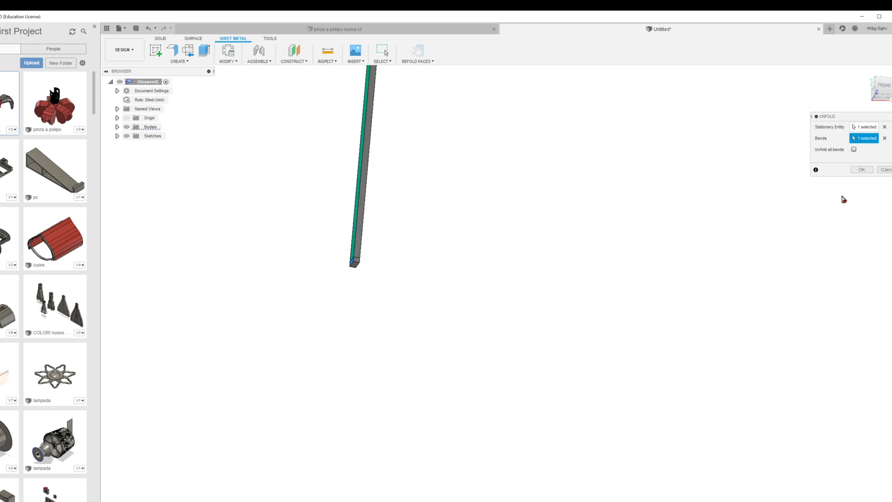
click(859, 171)
shift+middle_drag(503, 292, 503, 293)
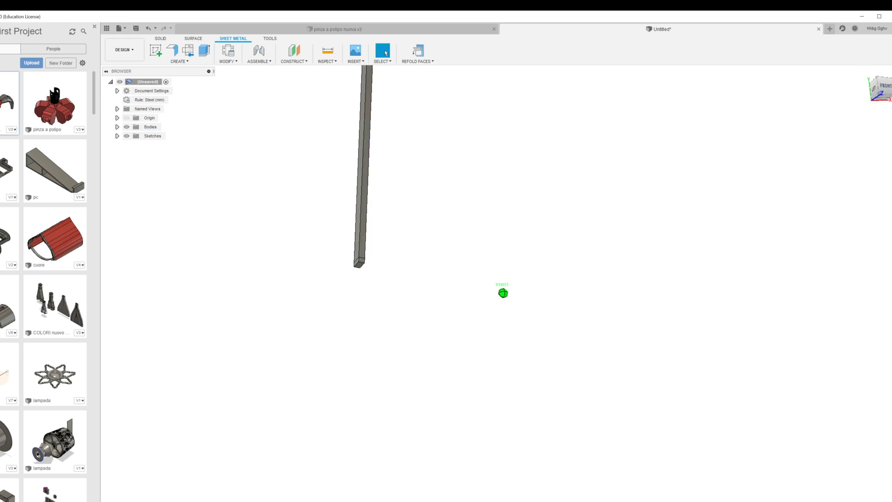
click(877, 95)
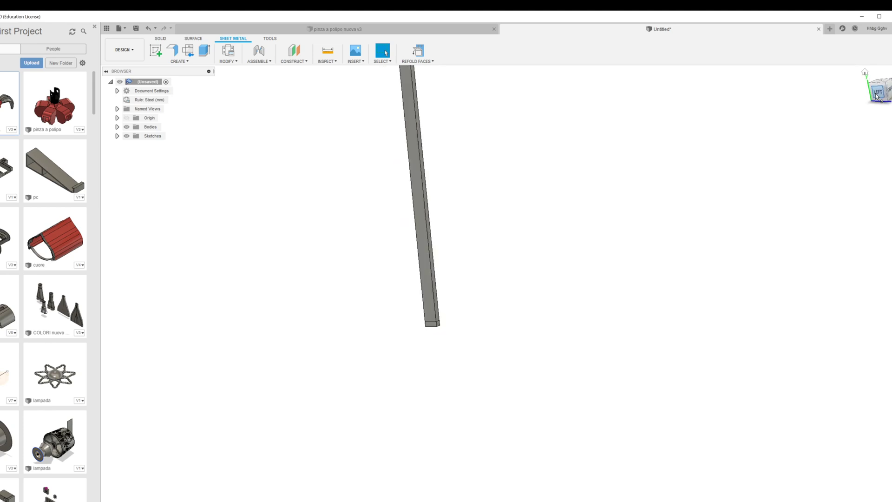
shift+middle_drag(503, 293, 728, 101)
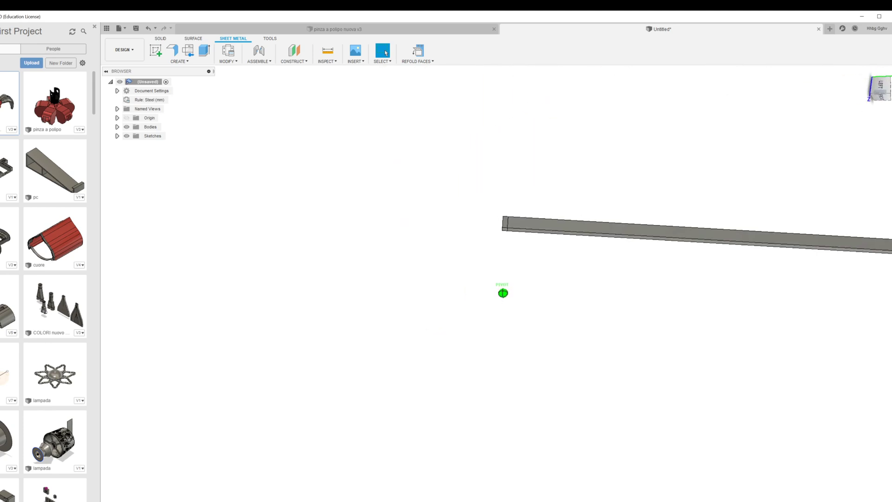
Step: Sketch the text 'CIAO', 10 mm high, on the strip face, rotated 90° along the bar
click(156, 50)
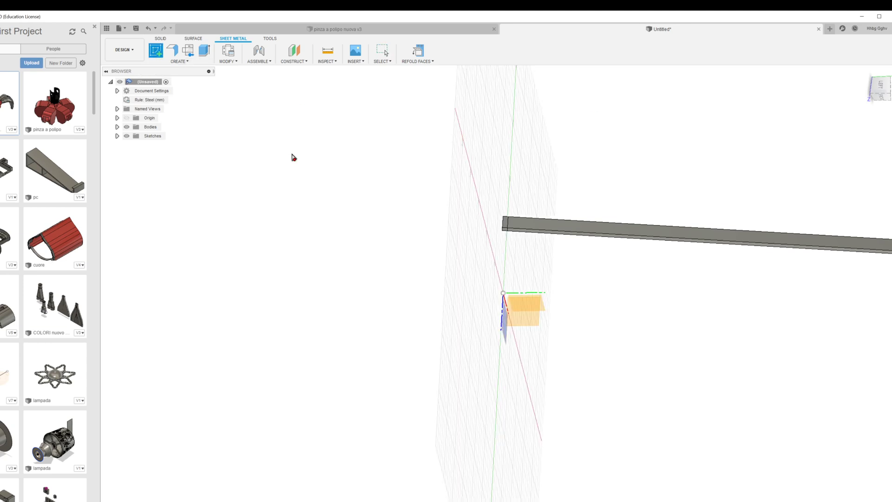
click(542, 228)
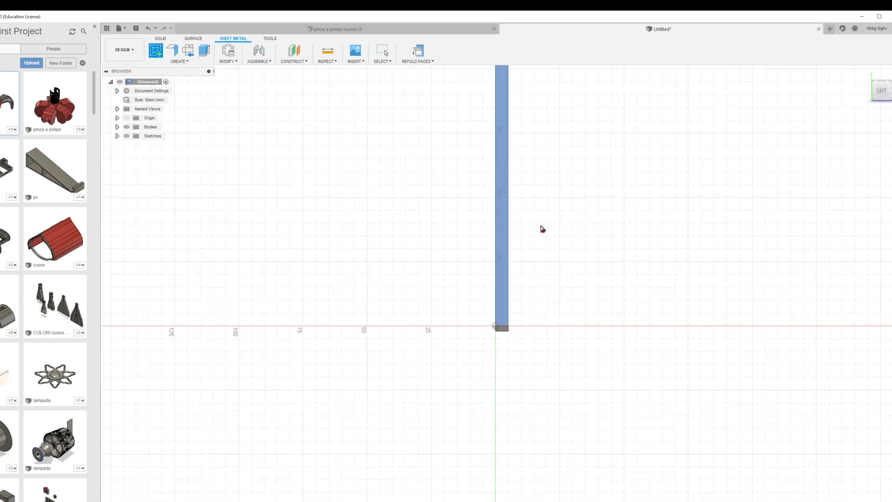
click(196, 60)
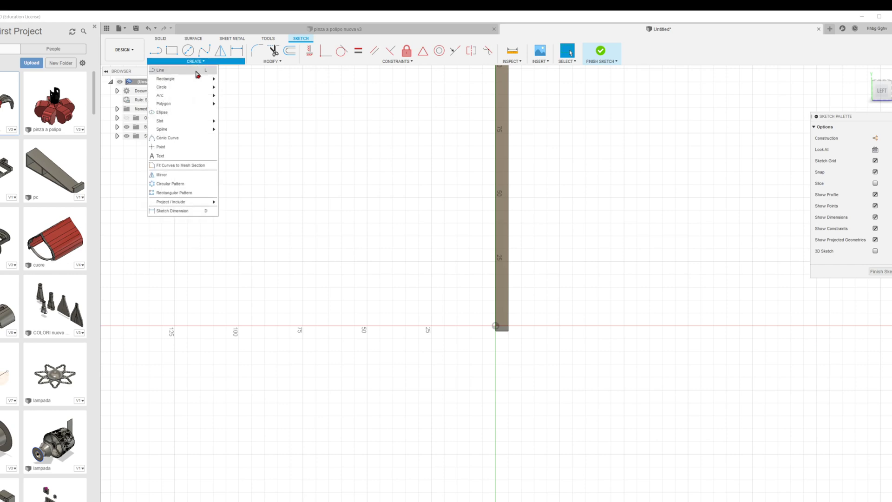
click(185, 157)
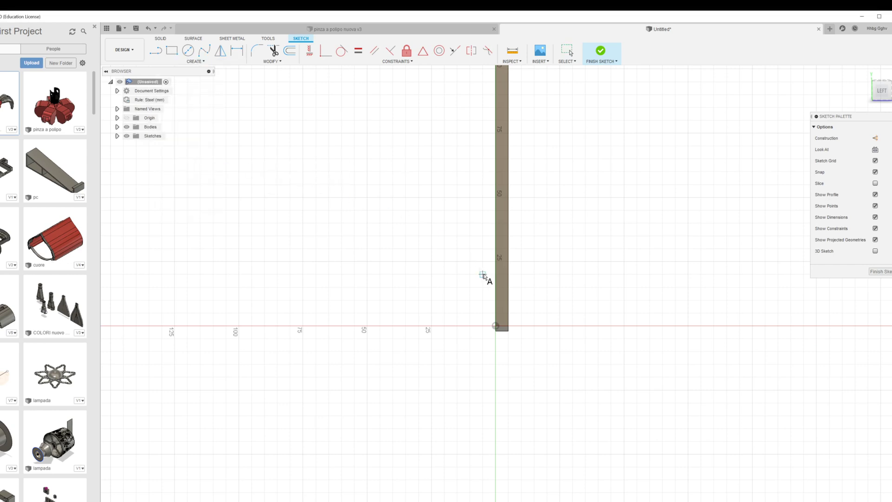
click(501, 277)
text(CIAO)
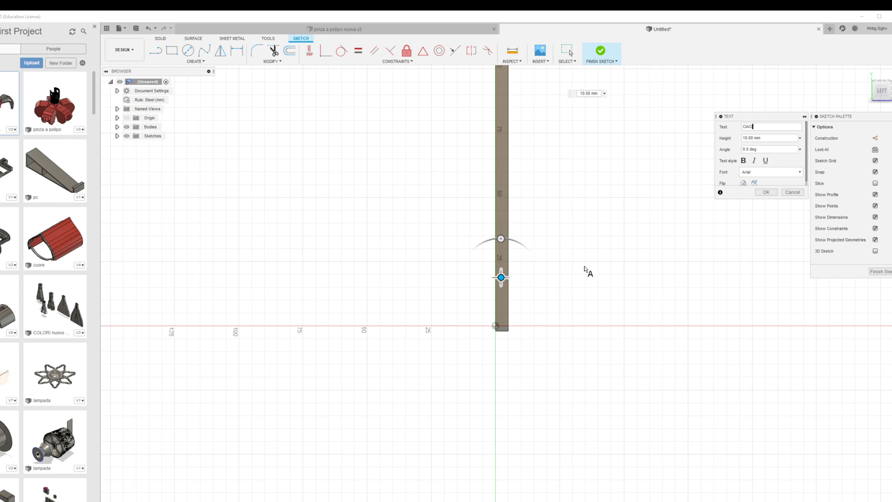
mouse_move(501, 239)
mouse_down()
mouse_move(484, 242)
mouse_move(462, 278)
mouse_up()
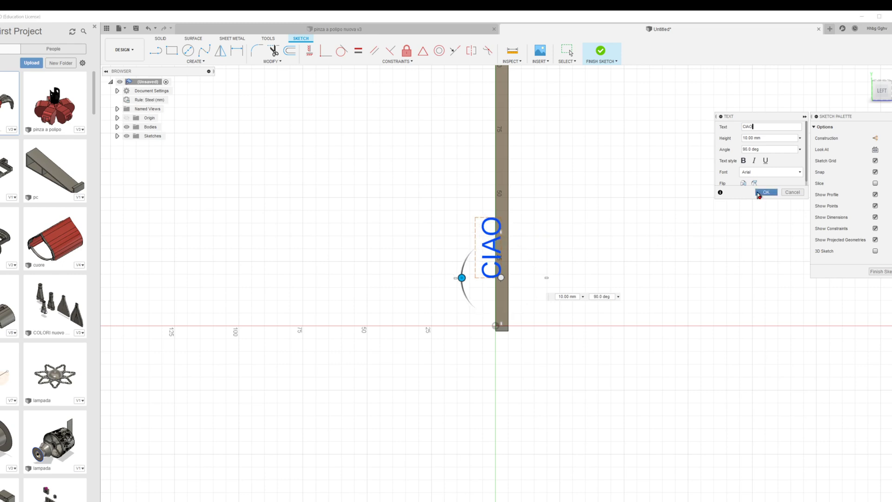
click(766, 192)
Step: Extrude the CIAO letters 5 mm, joined to the strip, and orbit to inspect them
click(236, 41)
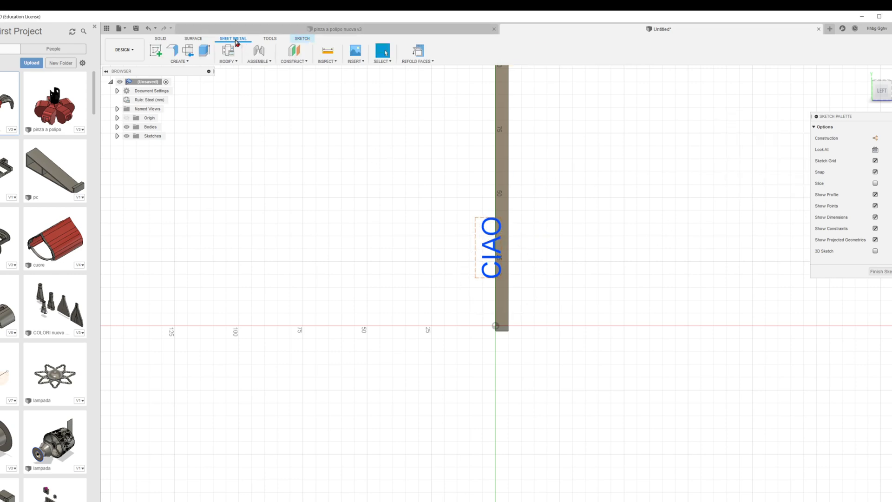
click(203, 52)
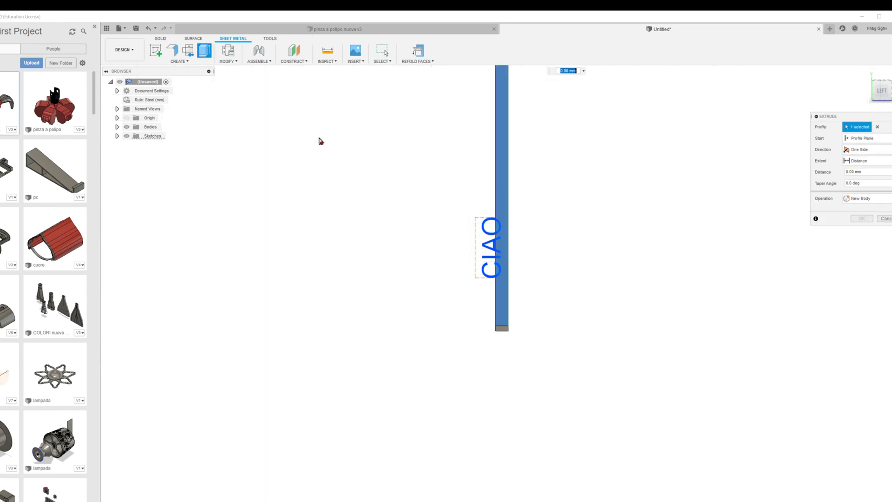
click(501, 195)
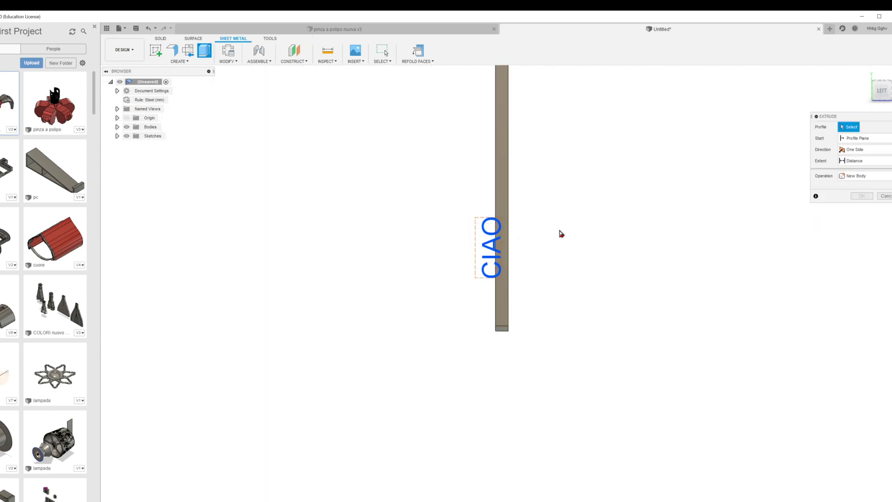
click(490, 245)
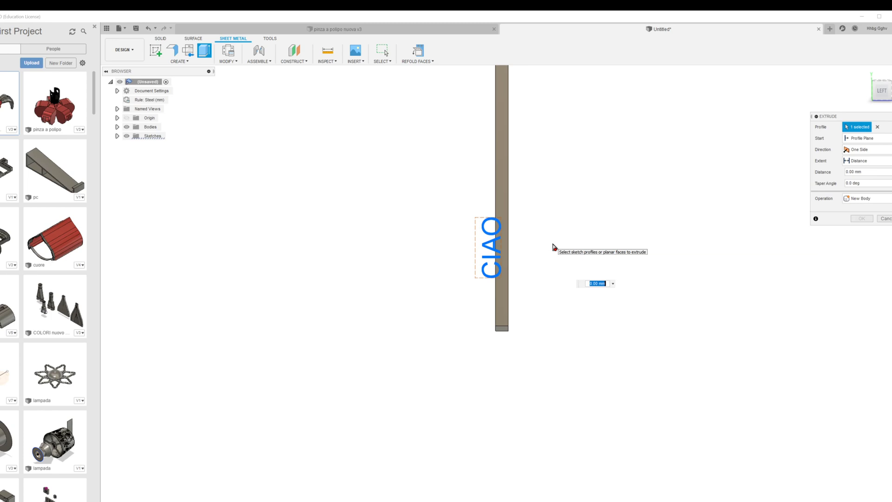
text(5)
key(Return)
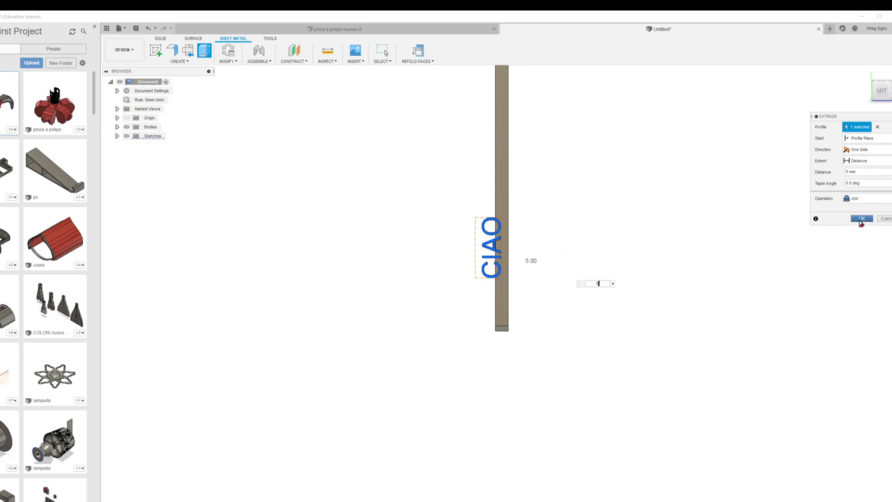
click(863, 219)
drag(882, 90, 878, 91)
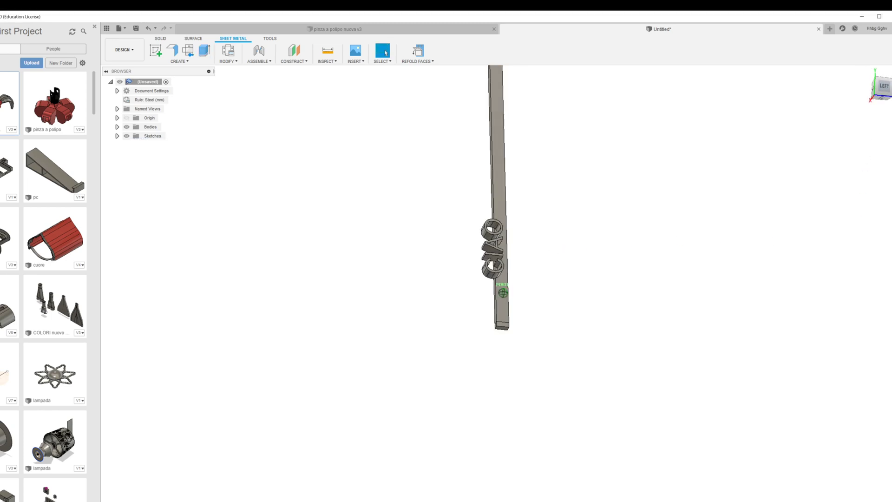
mouse_move(605, 326)
shift+middle_down()
mouse_move(558, 297)
mouse_move(549, 307)
shift+middle_up()
Step: Sketch the text 'CIAO2' on the bar's face, rotated 100° and moved onto the bar
click(156, 51)
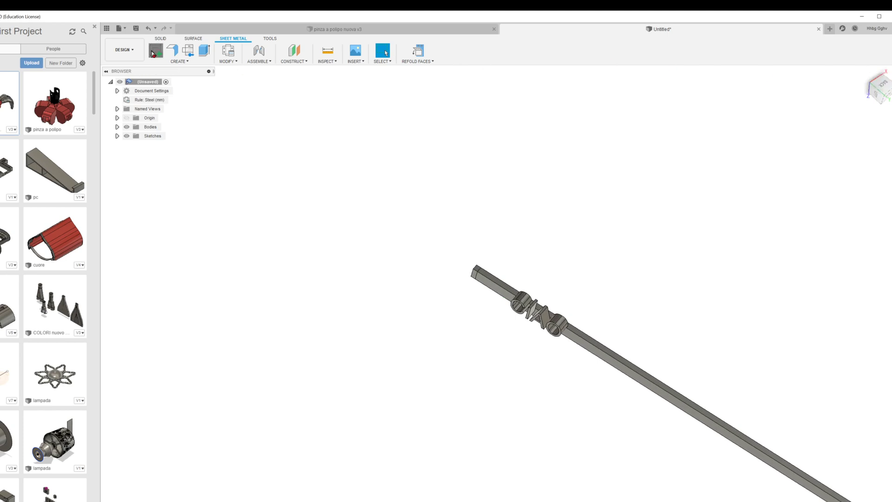
click(748, 435)
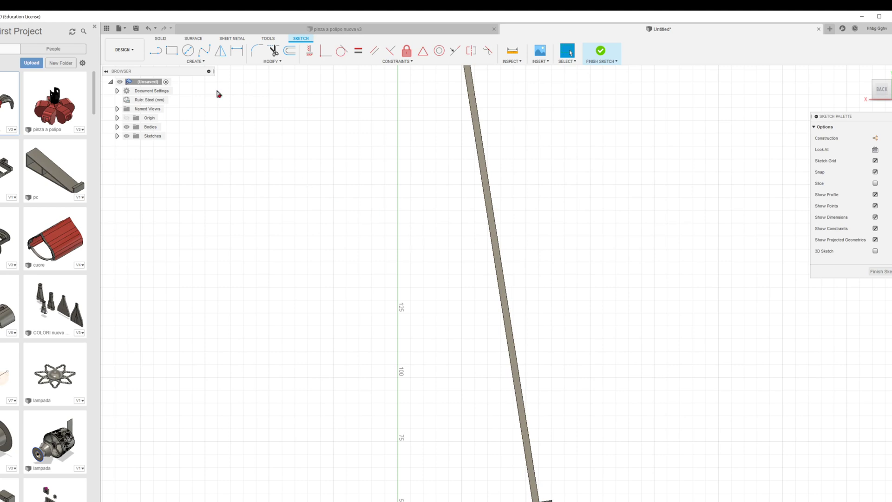
click(195, 61)
click(158, 159)
click(540, 268)
text(CIA)
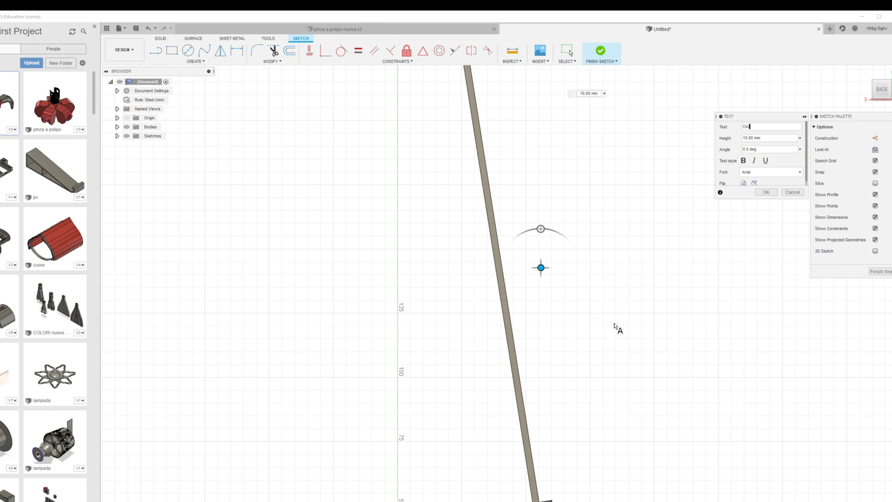
text(O2)
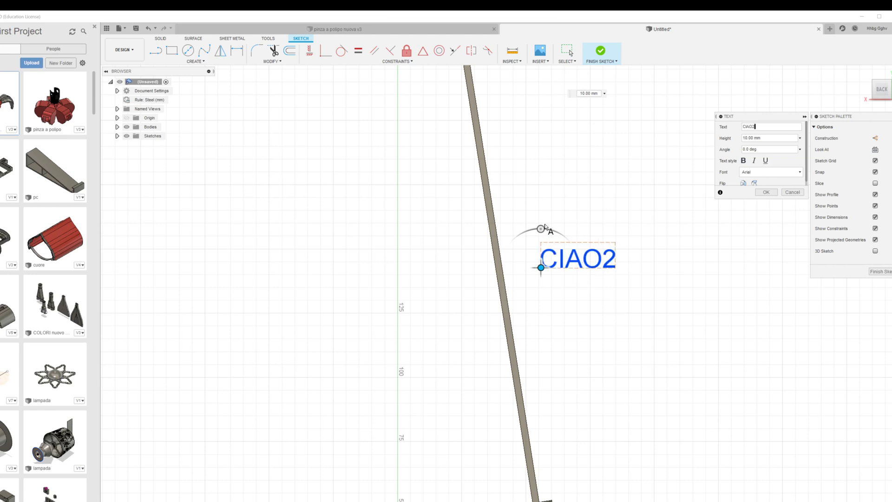
drag(545, 226, 488, 281)
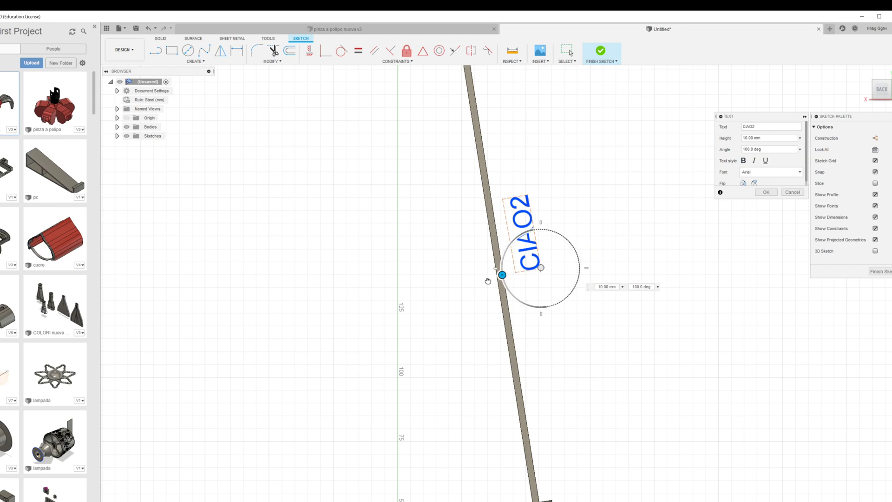
drag(540, 268, 510, 275)
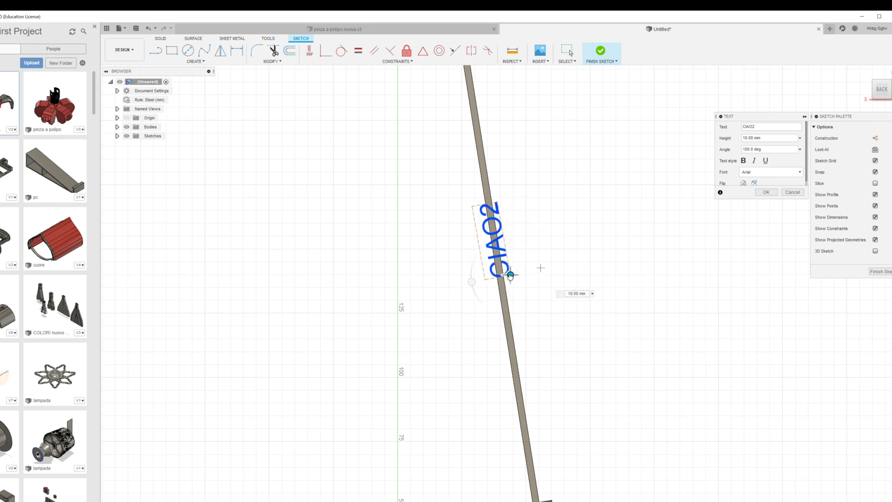
click(766, 191)
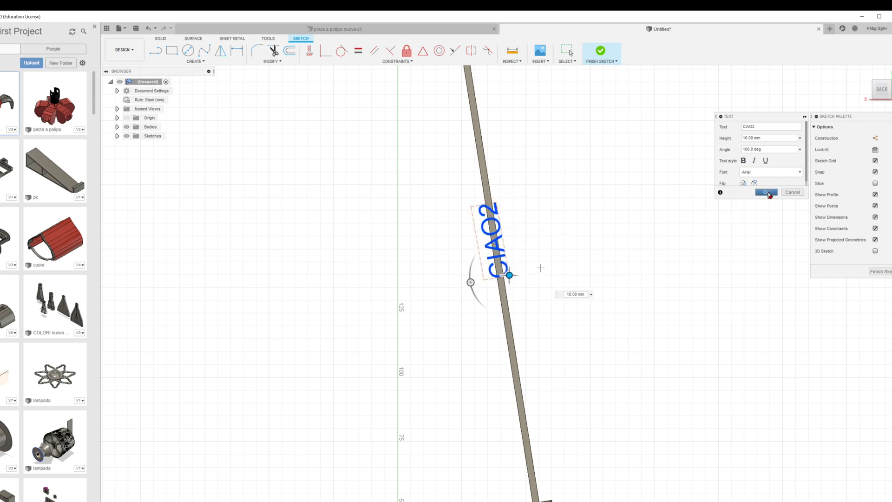
click(231, 40)
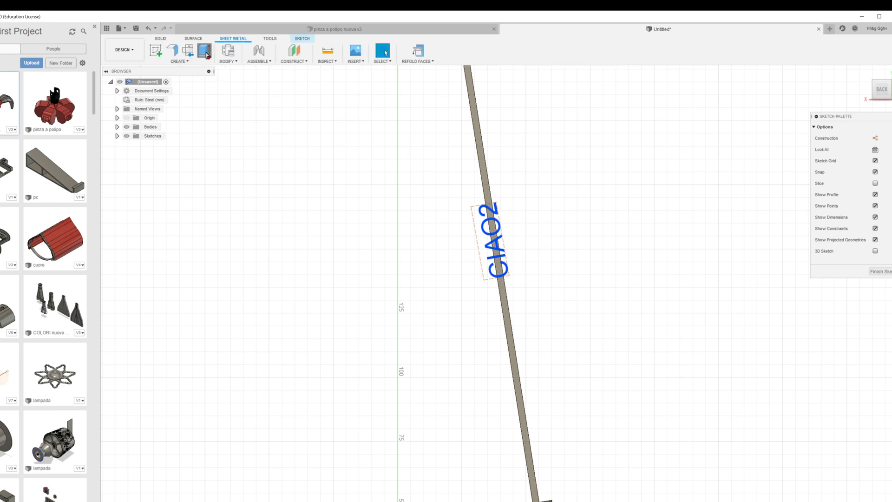
Step: Extrude the CIAO2 letters 5 mm as a Join, then zoom out to view both words
key(e)
click(496, 242)
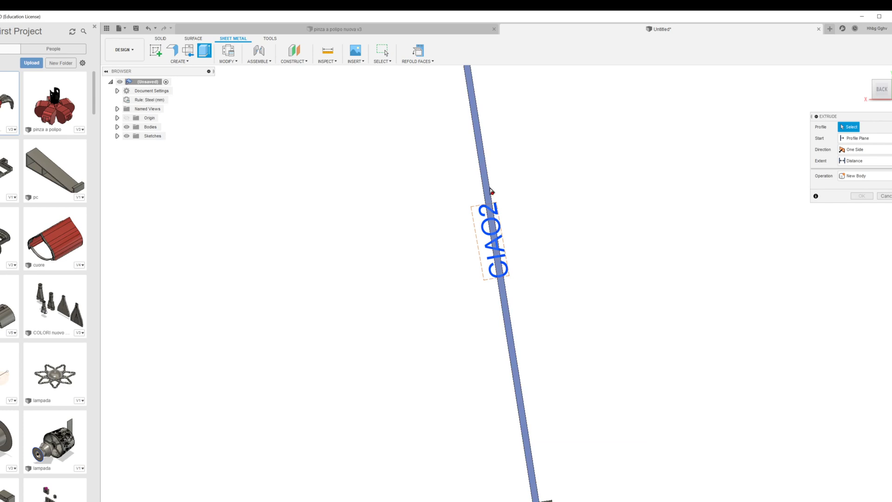
click(497, 217)
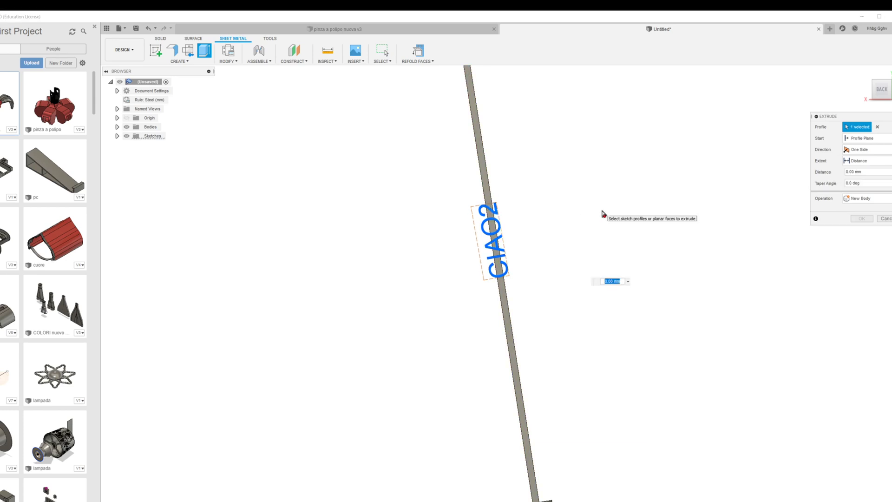
key(Return)
click(872, 220)
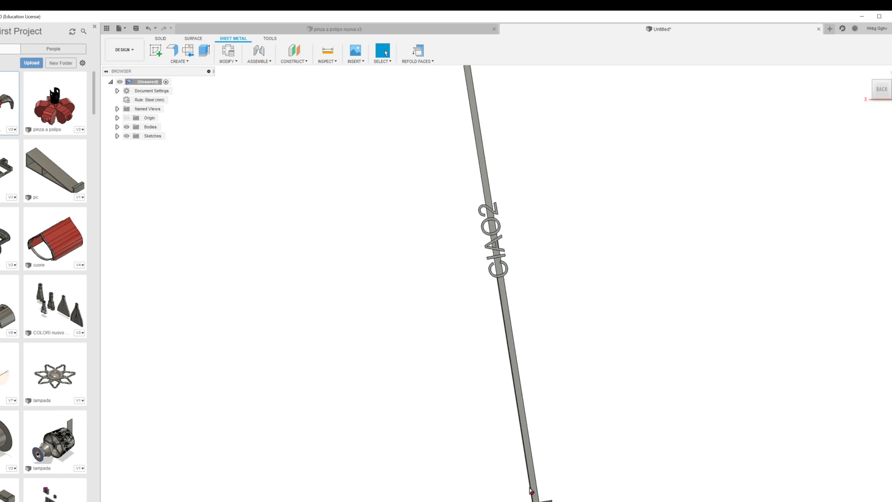
scroll(585, 493, down, 3)
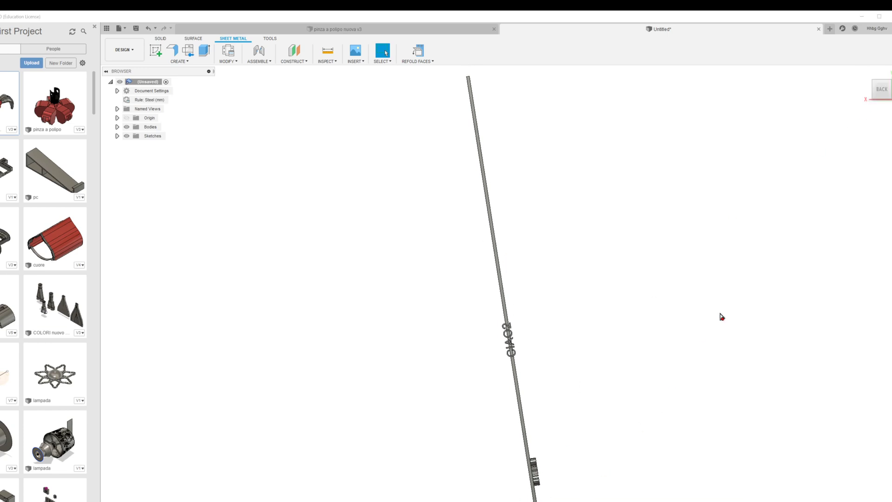
mouse_move(800, 214)
shift+middle_down()
mouse_move(650, 223)
mouse_move(684, 87)
shift+middle_up()
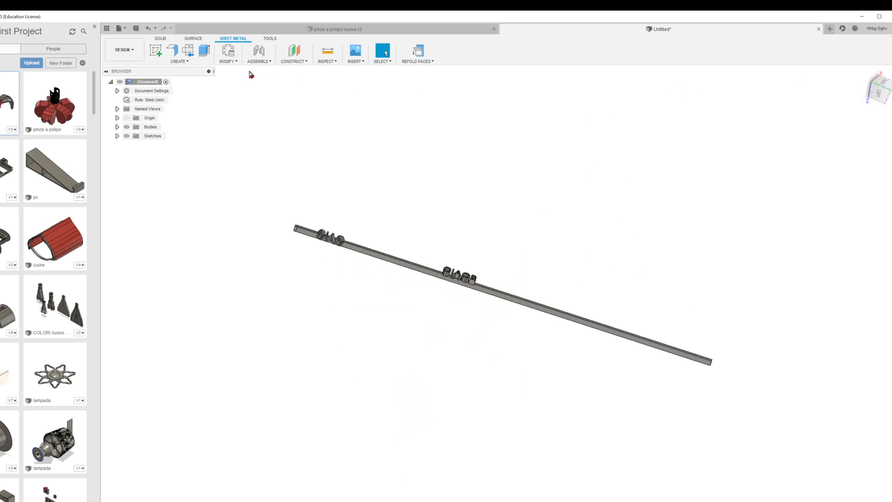
Step: Edit the existing Unfold to refold the lettered strip into the open steel ring
click(227, 61)
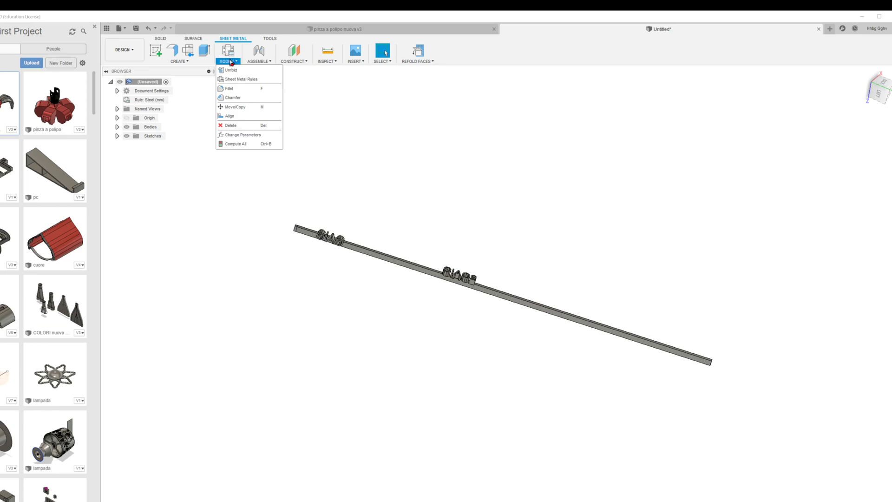
click(233, 70)
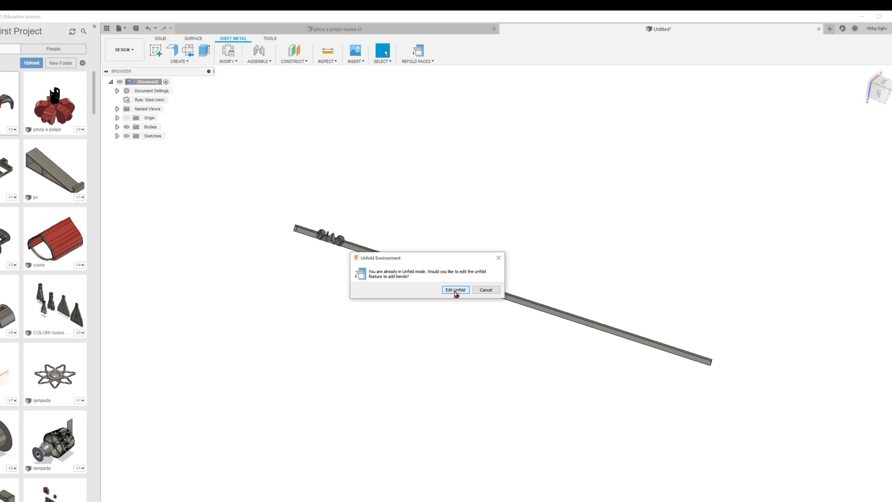
click(487, 290)
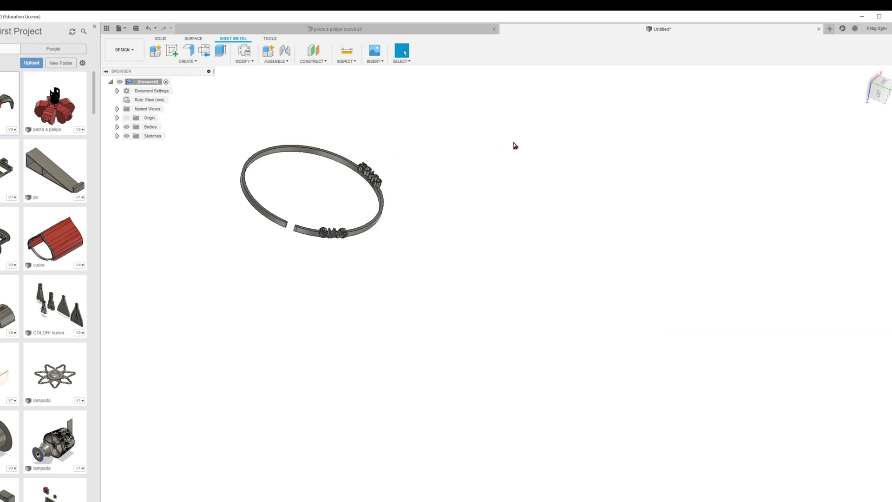
shift+middle_drag(851, 137, 753, 250)
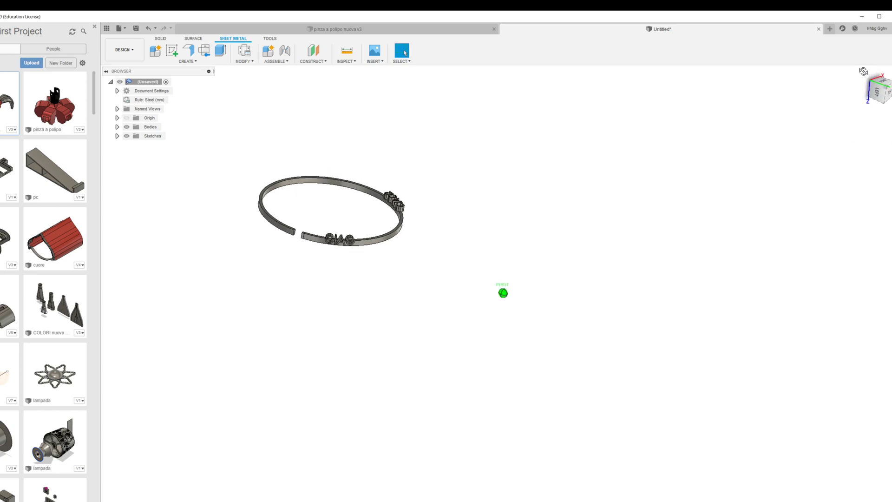
key(F6)
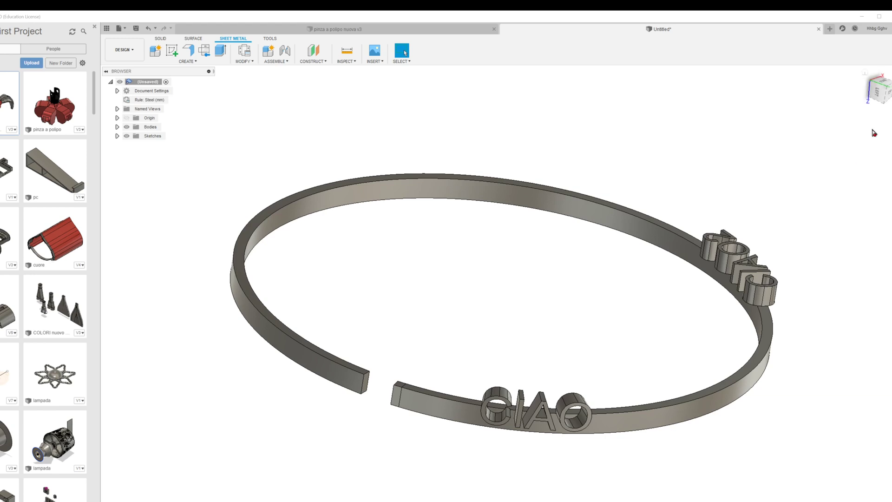
mouse_move(877, 107)
shift+middle_down()
mouse_move(874, 140)
mouse_move(791, 241)
mouse_move(790, 177)
mouse_move(743, 139)
shift+middle_up()
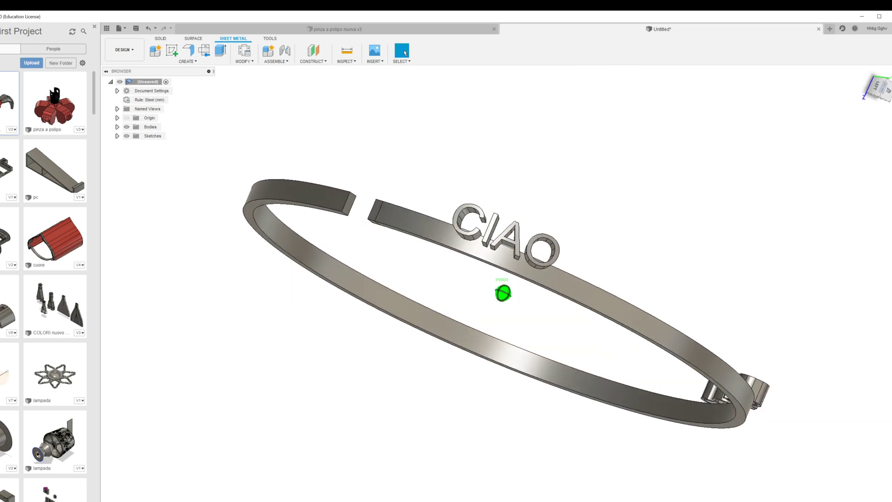
shift+middle_drag(406, 53, 406, 53)
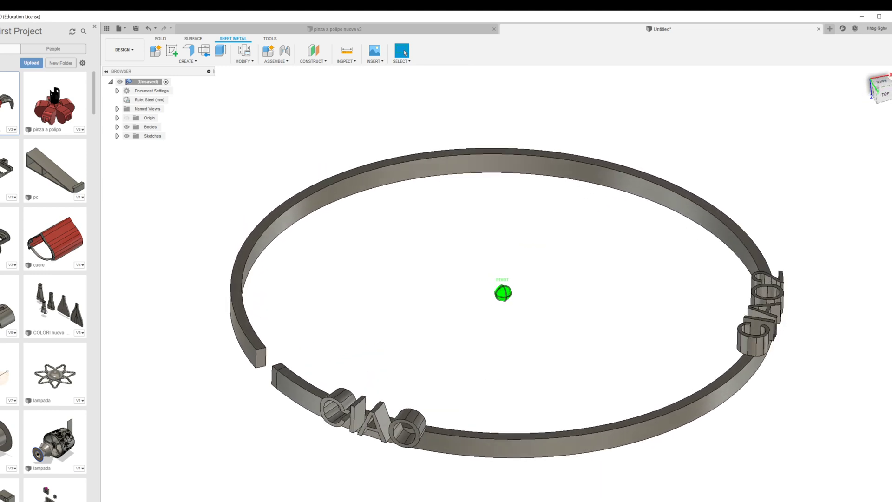